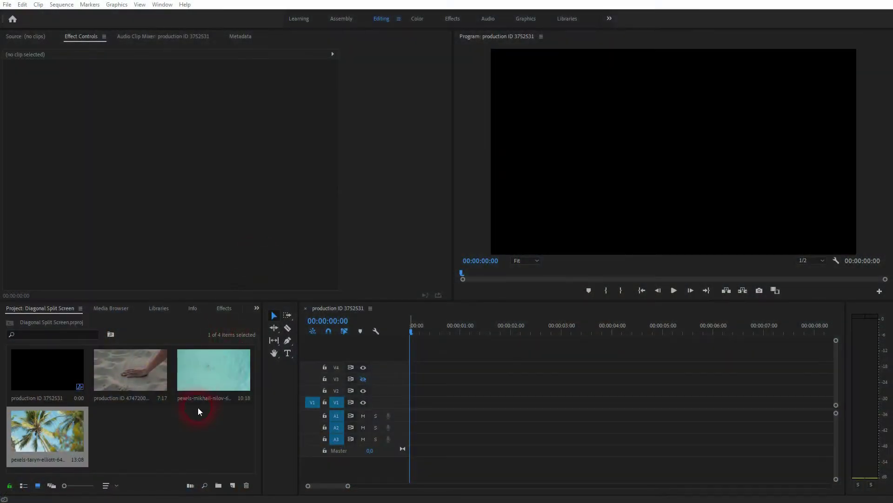
Step: Place the ocean swimmer clip on V1 and the sand hand clip above it on V2, then select the sand clip
drag(206, 367, 414, 400)
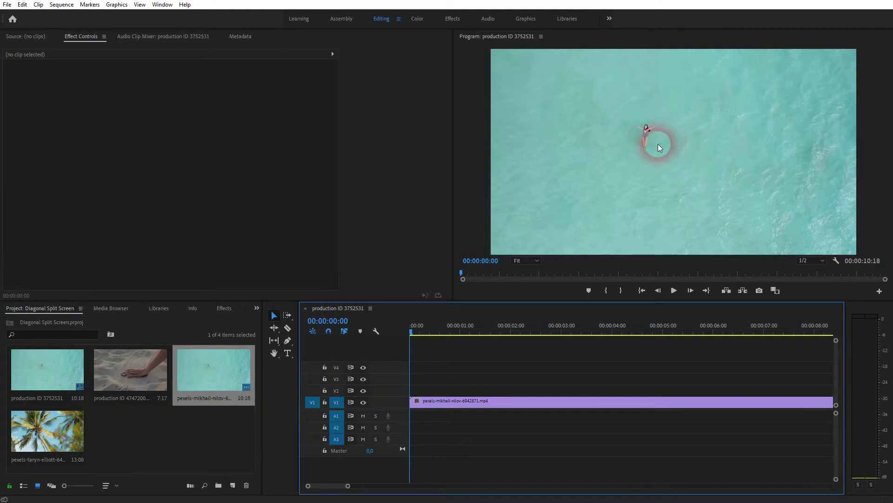
drag(111, 376, 400, 392)
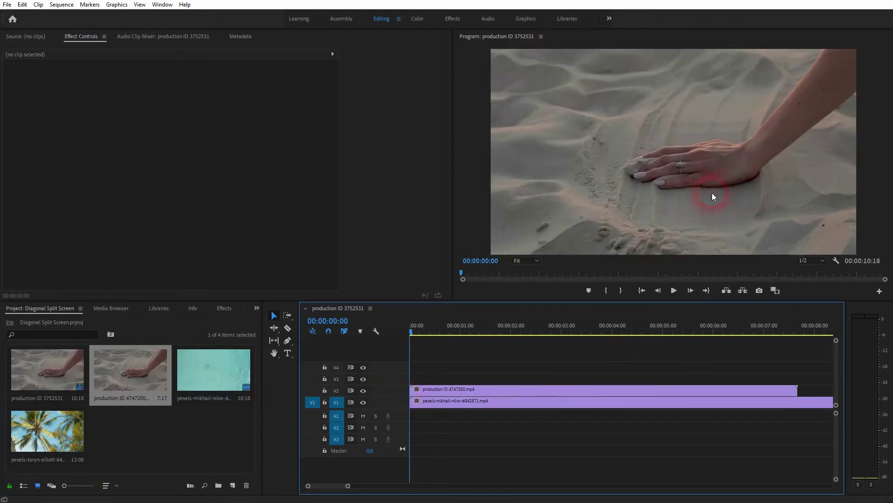
click(480, 390)
Step: Scale the sand clip to 68 and move it lower right to position 1563.4, 759.9
drag(179, 94, 165, 94)
click(390, 180)
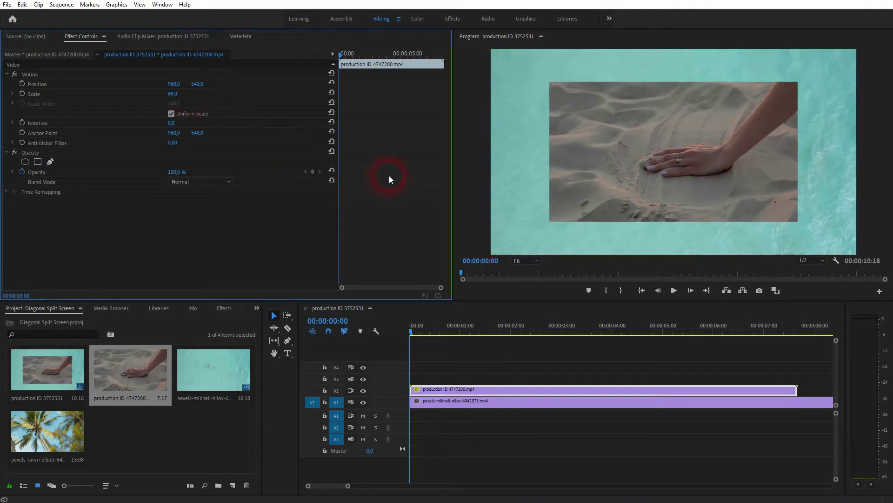
click(700, 156)
drag(632, 114, 746, 160)
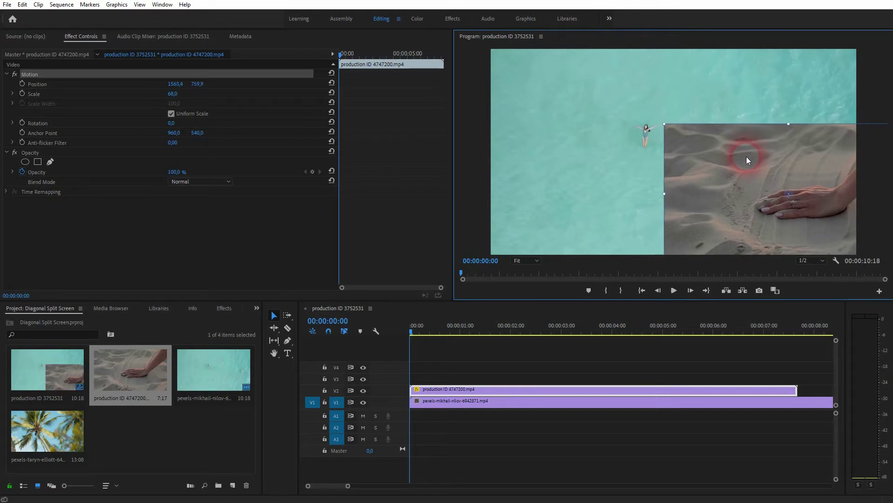
Step: Apply the Linear Wipe effect to the sand clip
click(241, 309)
click(13, 321)
drag(34, 387, 450, 390)
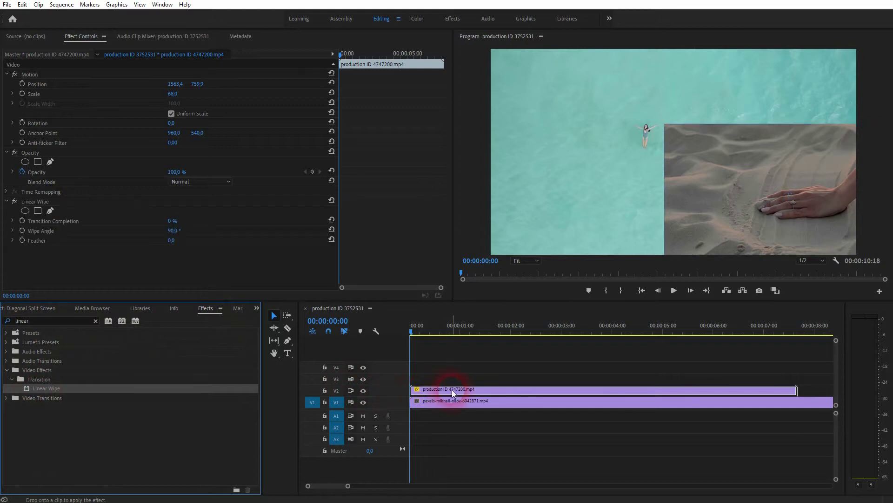
Step: Expand the sand clip's Linear Wipe settings in Effect Controls
click(29, 201)
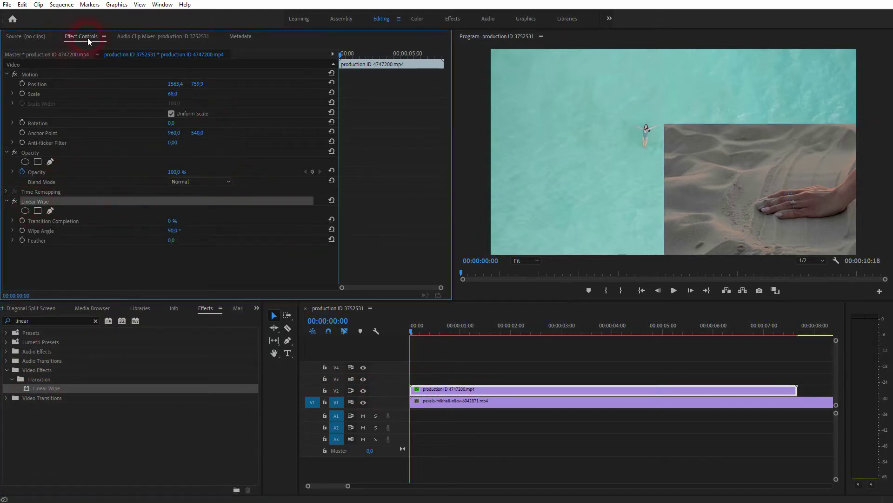
click(159, 9)
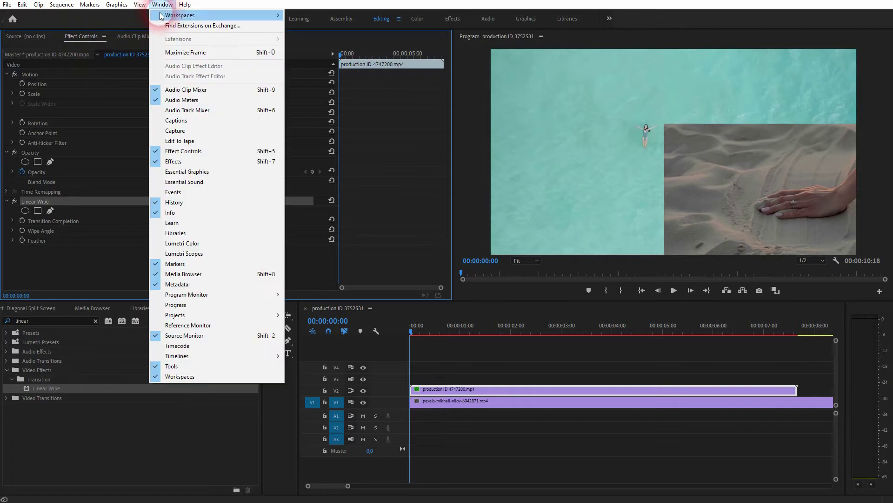
click(117, 182)
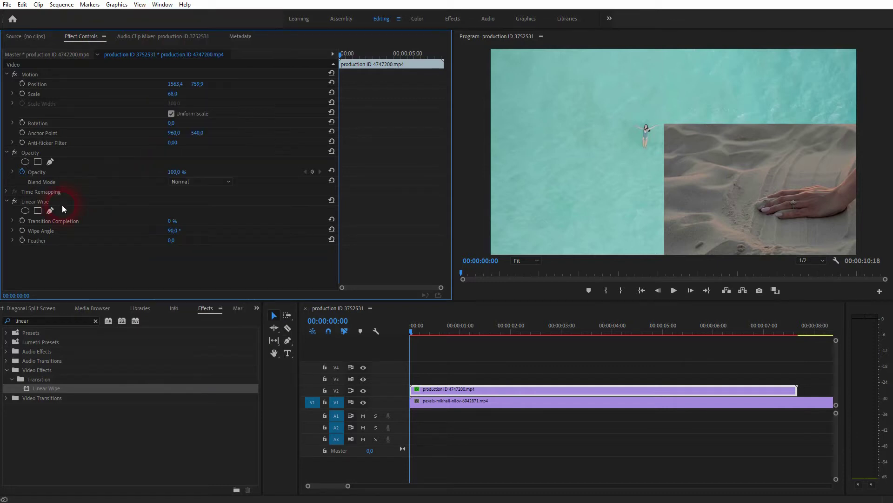
click(10, 224)
click(12, 221)
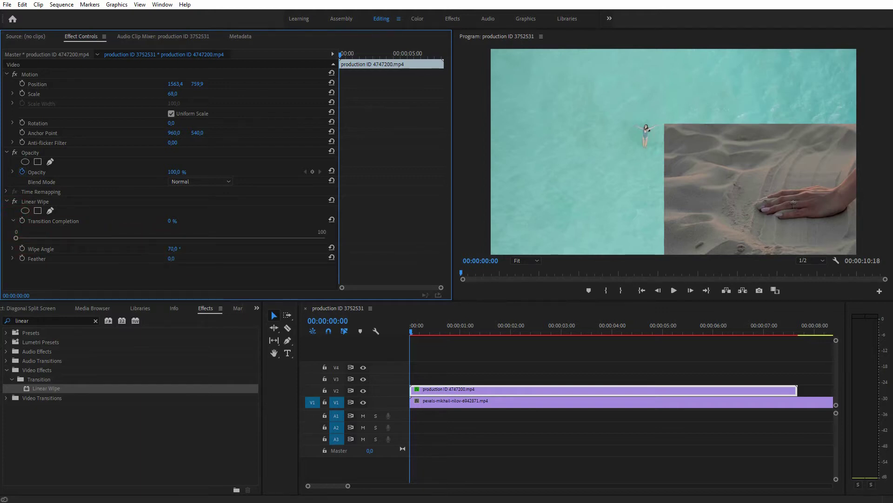
Step: Set Linear Wipe Transition Completion to 39% and Wipe Angle to 124°
drag(15, 239, 54, 237)
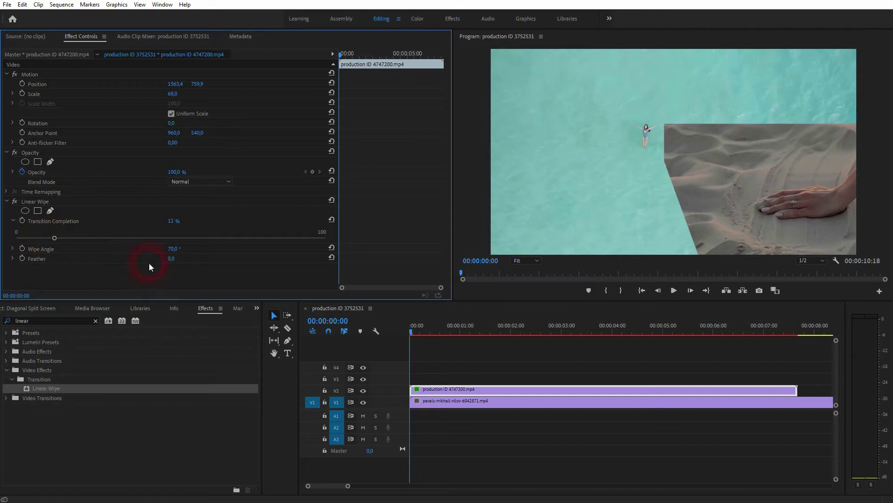
drag(179, 255, 208, 255)
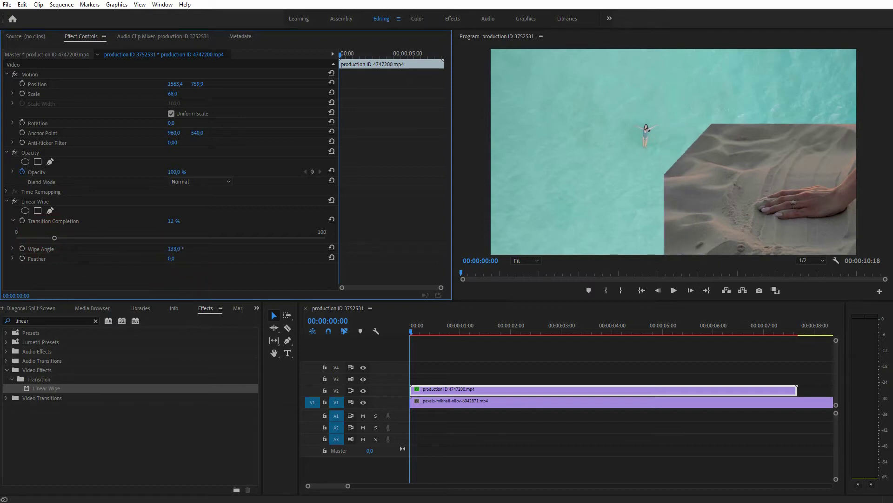
click(77, 242)
drag(56, 238, 171, 249)
click(180, 250)
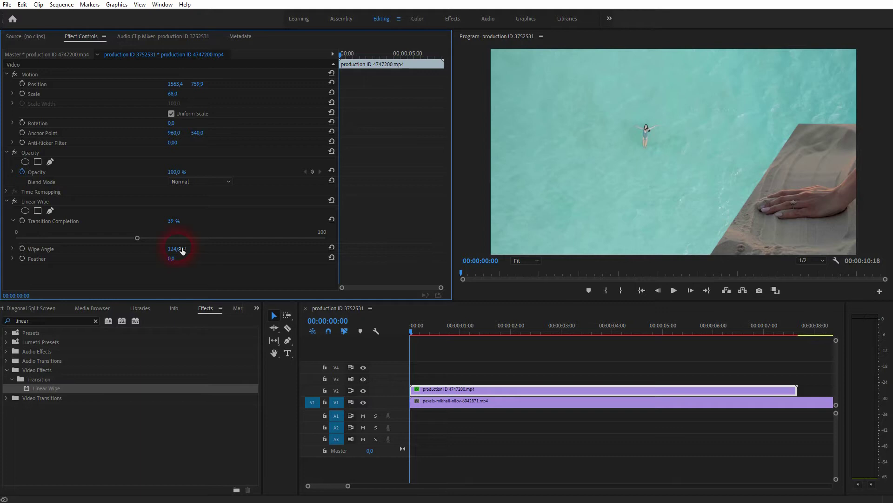
click(620, 234)
click(786, 201)
click(137, 135)
Step: Enlarge the sand clip to scale 129, then 143
drag(176, 99, 203, 98)
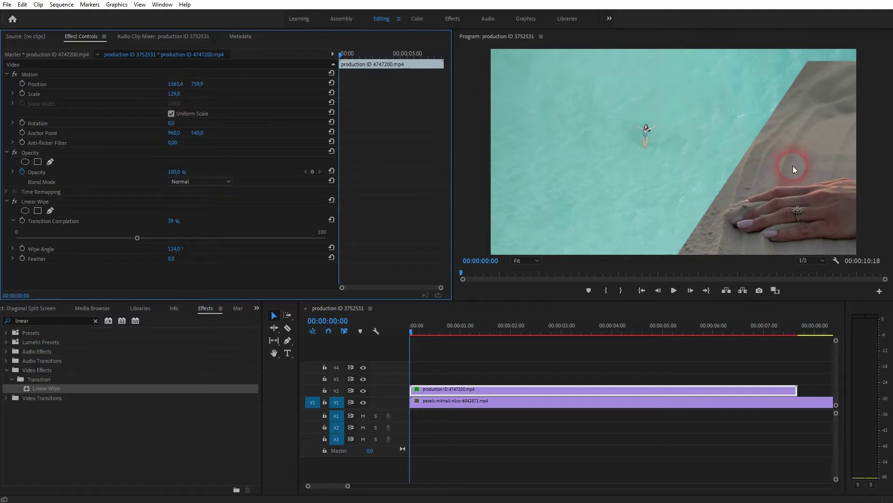
click(801, 209)
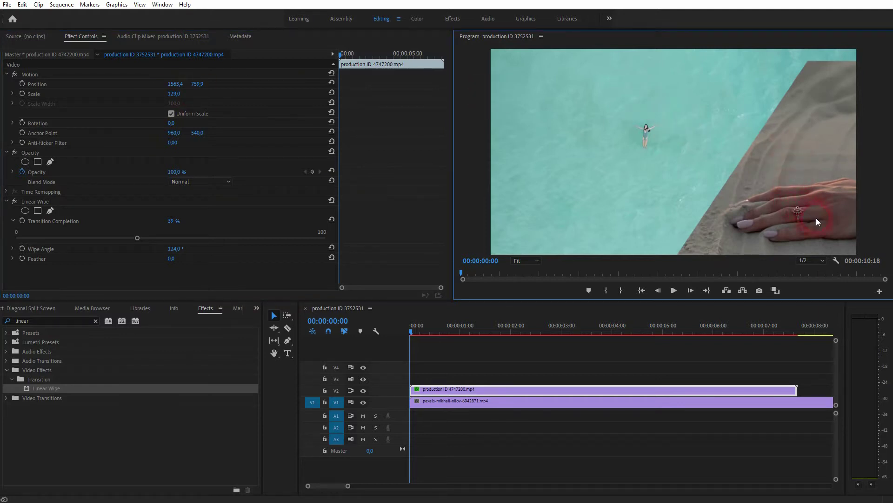
mouse_move(174, 94)
mouse_down()
mouse_move(225, 85)
mouse_move(117, 86)
mouse_move(172, 85)
mouse_up()
click(270, 122)
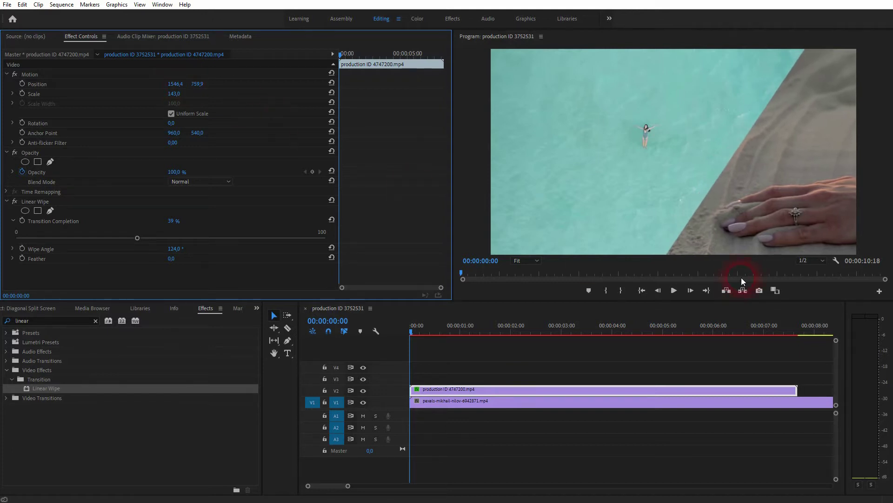
Step: Tilt the wipe to 138°, shift the clip right to X 1561.4, and move the playhead to 00:00:03:23
drag(179, 252, 186, 252)
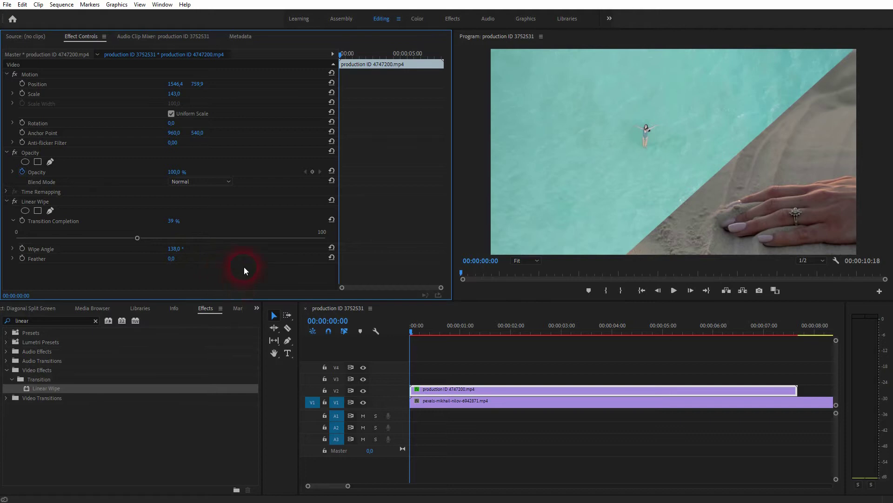
drag(175, 84, 181, 84)
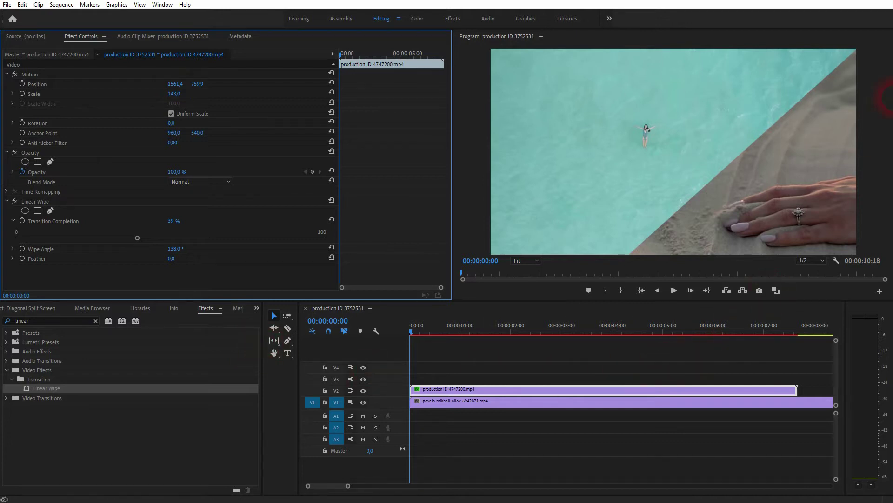
drag(413, 331, 609, 389)
Step: Split both clips at 00:00:03:23 and delete the trailing pieces, returning the playhead to the start
key(ctrl+k)
click(631, 429)
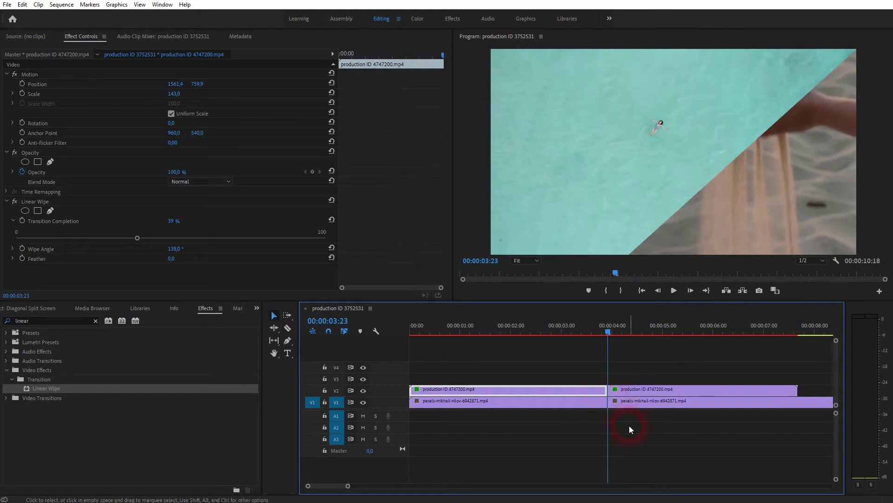
drag(631, 429, 694, 359)
key(Delete)
drag(607, 328, 401, 333)
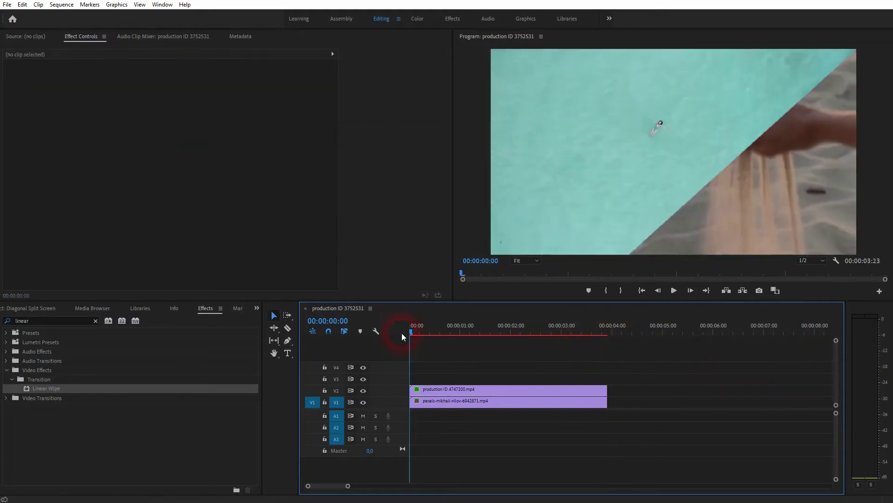
Step: Place the palm tree clip from the Project panel on V3
click(24, 307)
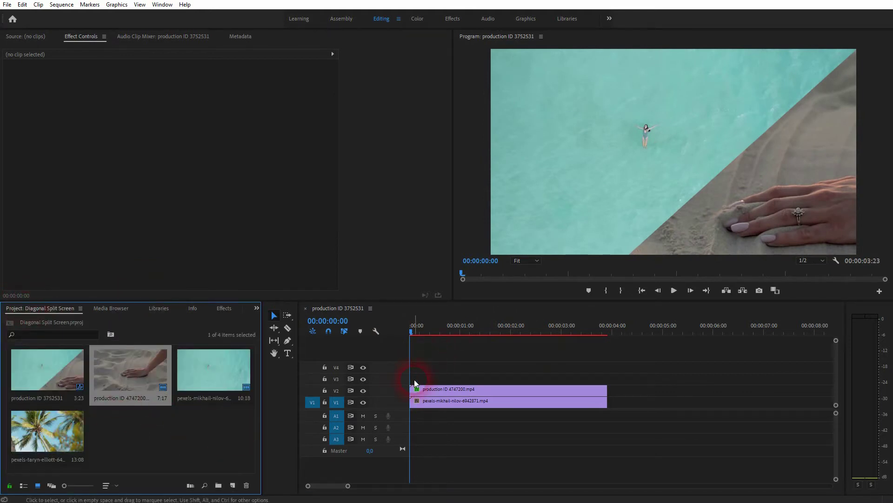
click(65, 446)
drag(41, 436, 411, 378)
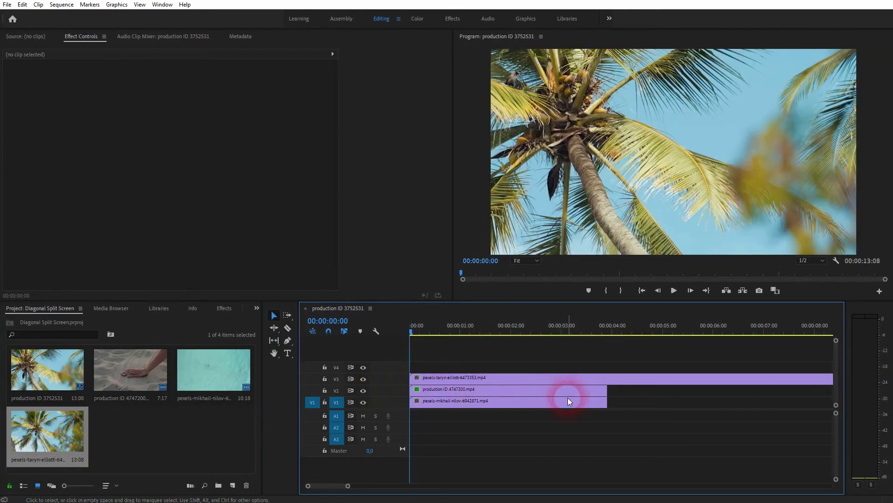
Step: Cut the palm tree clip at 3:23 and delete the extra piece after it
click(608, 378)
click(640, 379)
key(Delete)
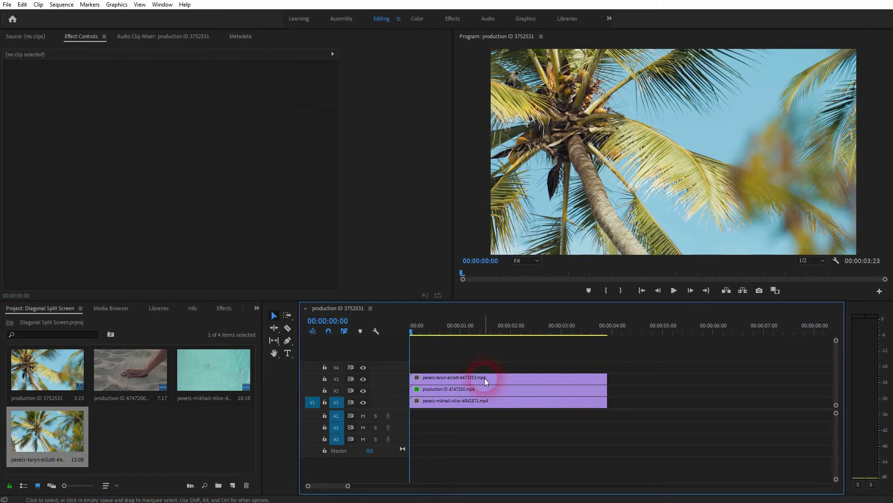
click(488, 379)
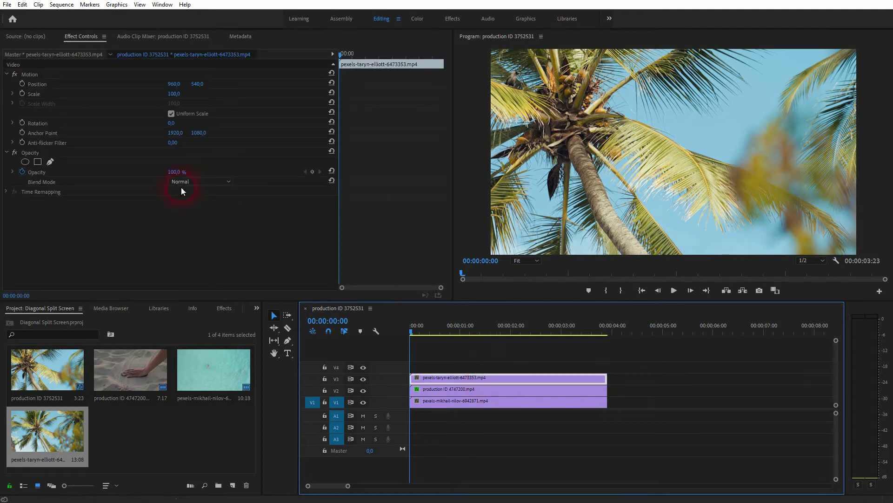
Step: Scale the palm tree clip to 25, then 37, positioning it lower left at 602, 771
click(177, 95)
text(25)
key(Return)
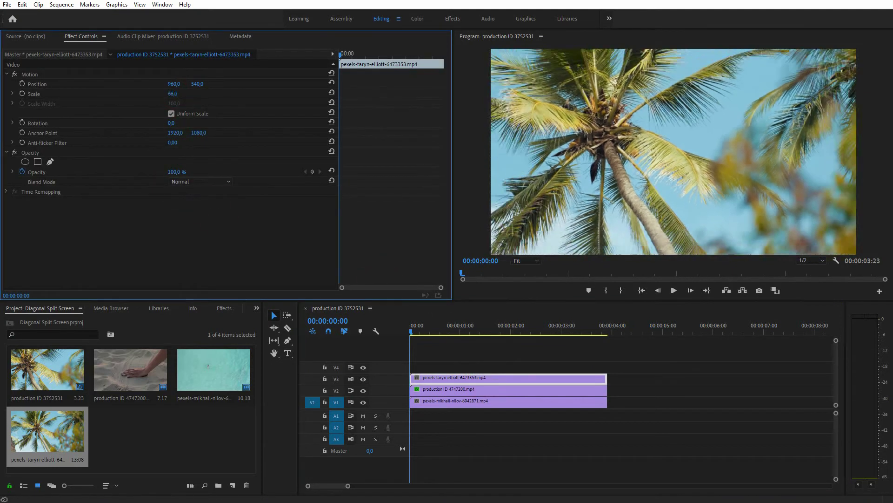
drag(173, 93, 303, 85)
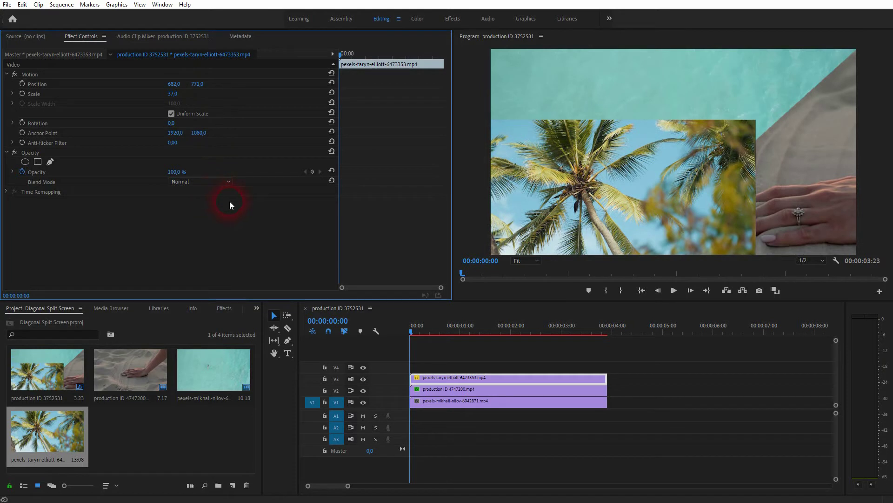
click(225, 308)
Step: Apply Linear Wipe to the palm clip with Wipe Angle 223° and Transition Completion 31%
click(49, 321)
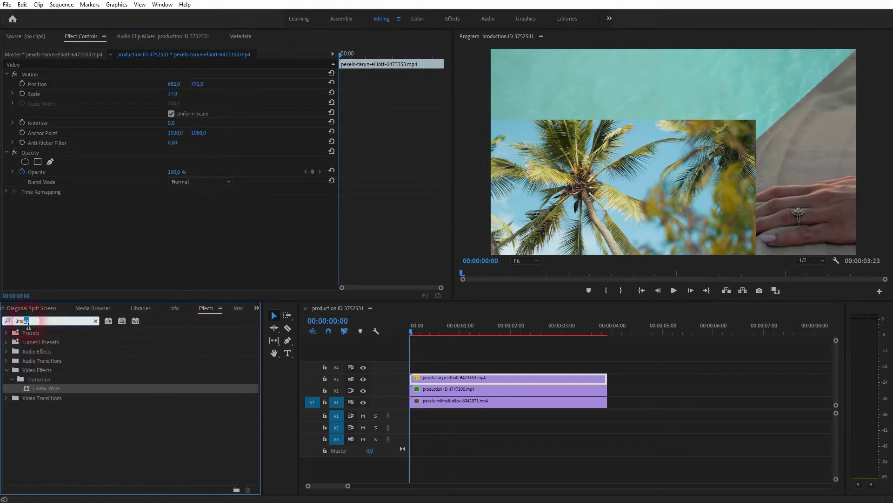
click(45, 387)
drag(46, 387, 475, 378)
click(34, 201)
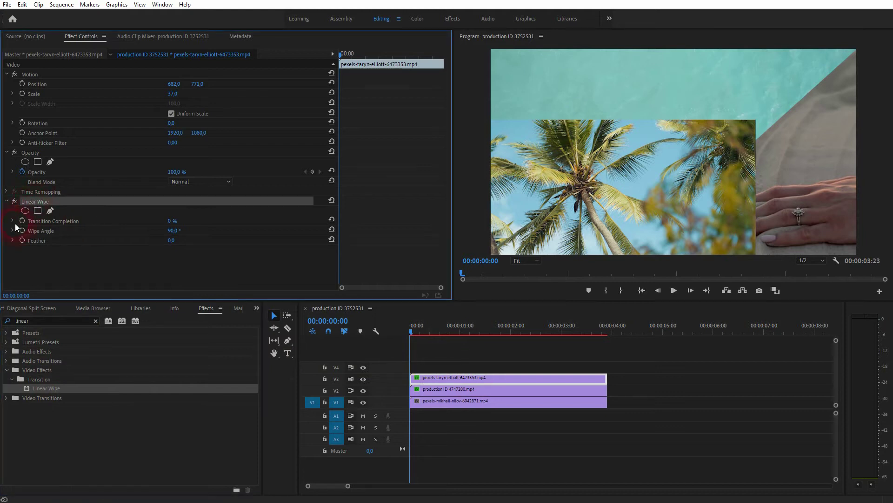
click(13, 222)
drag(173, 248, 210, 249)
drag(15, 238, 86, 237)
drag(181, 252, 179, 253)
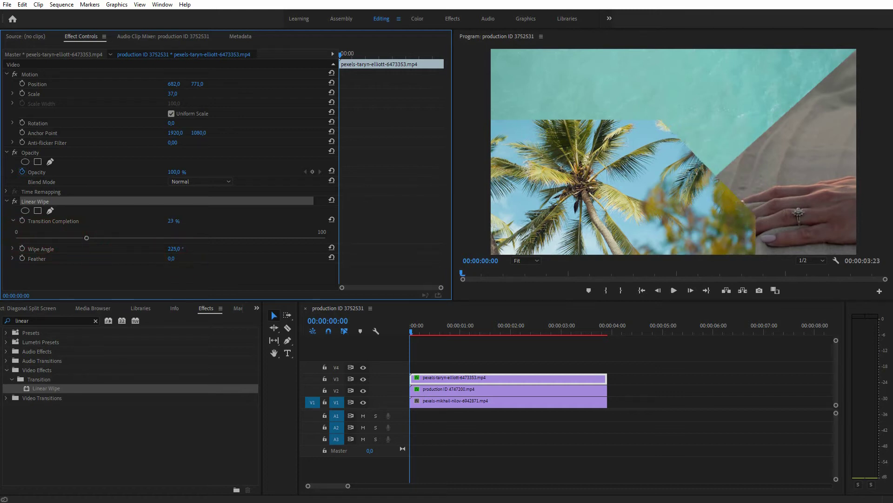
drag(86, 239, 112, 240)
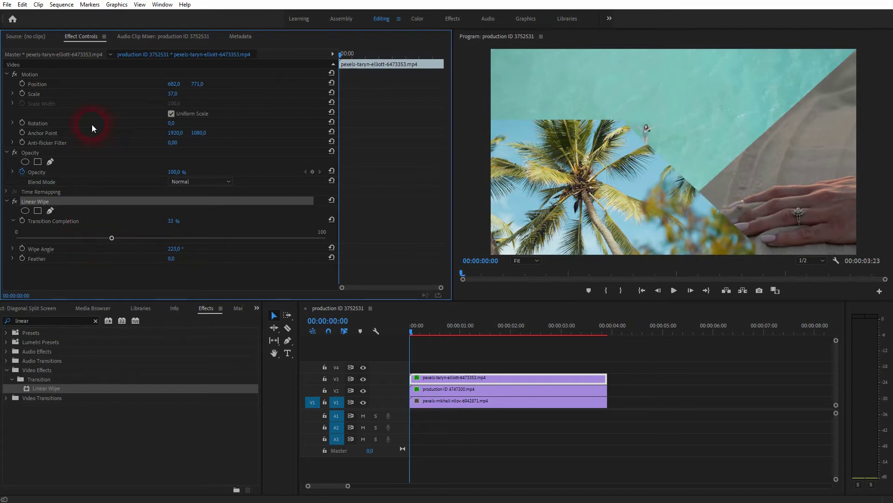
Step: Set the palm clip's scale to 45 and Position X to 4
drag(177, 95, 120, 85)
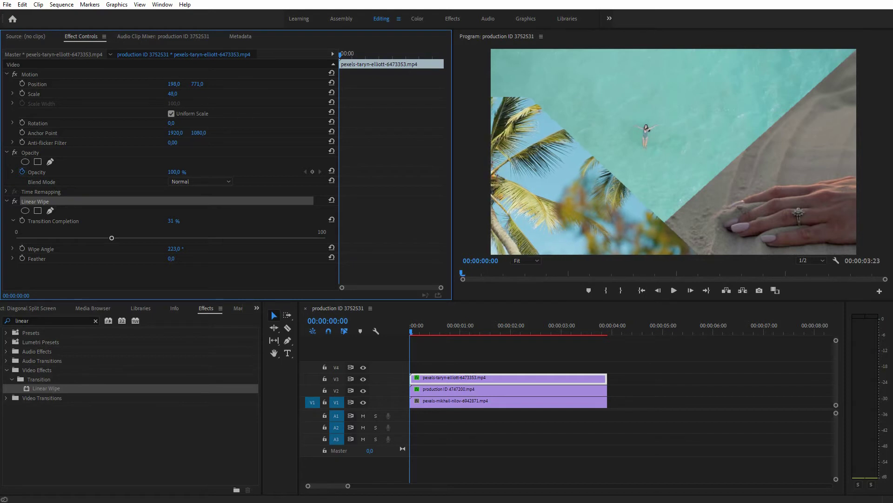
drag(177, 94, 188, 94)
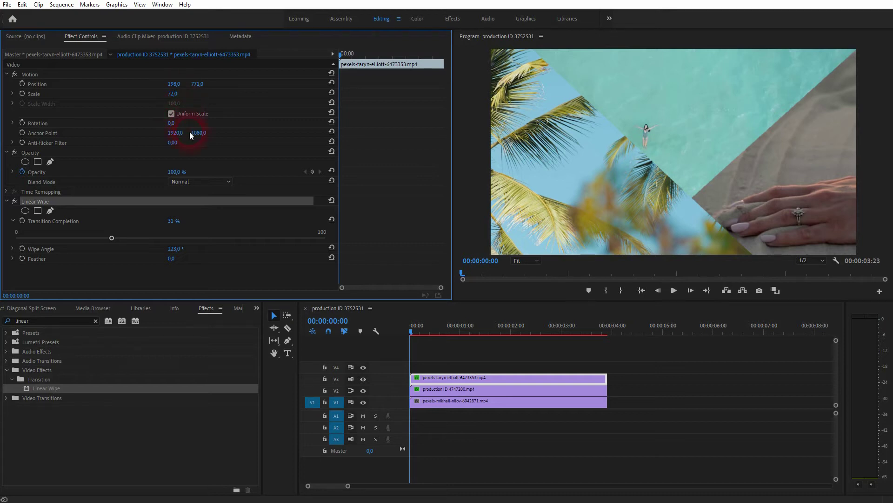
mouse_move(175, 86)
mouse_down()
mouse_move(139, 87)
mouse_move(182, 86)
mouse_up()
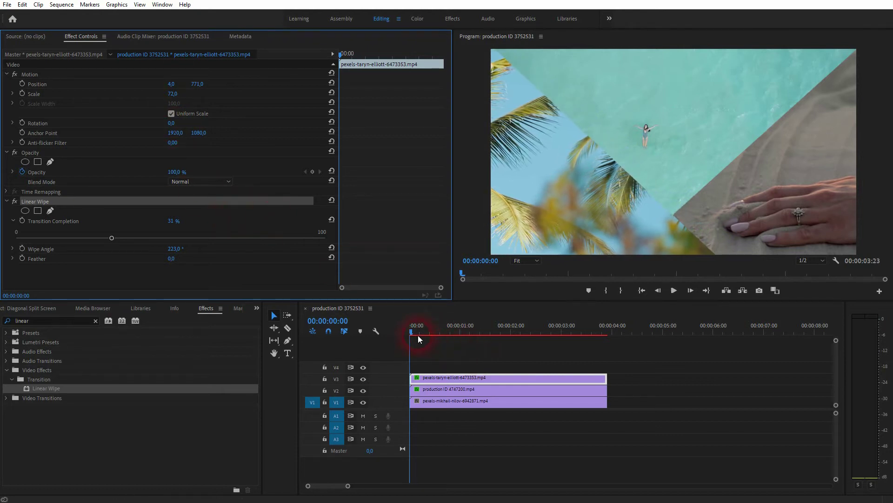
drag(411, 331, 384, 356)
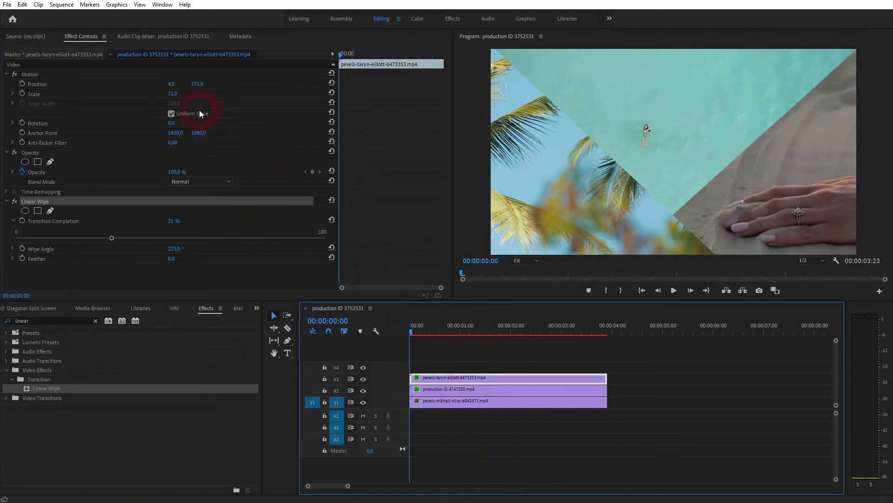
drag(177, 98, 165, 97)
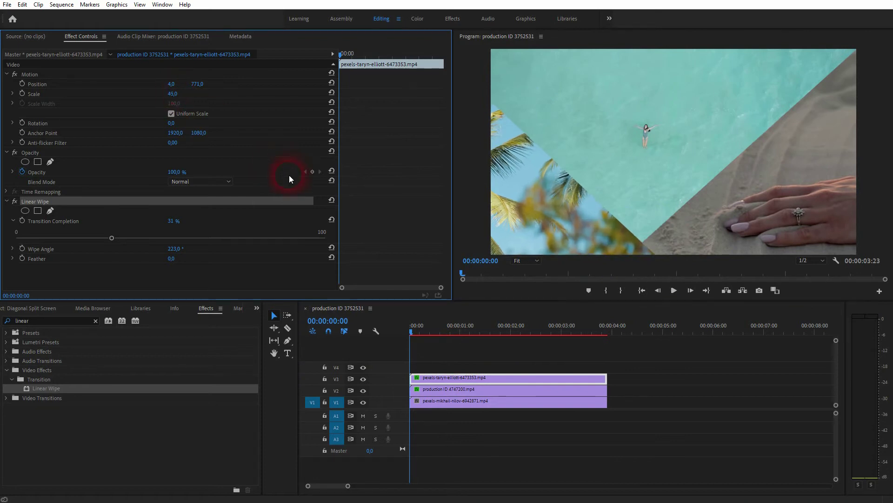
Step: Scale the V1 ocean swimmer clip to 111 and position it at 952, 581
click(492, 401)
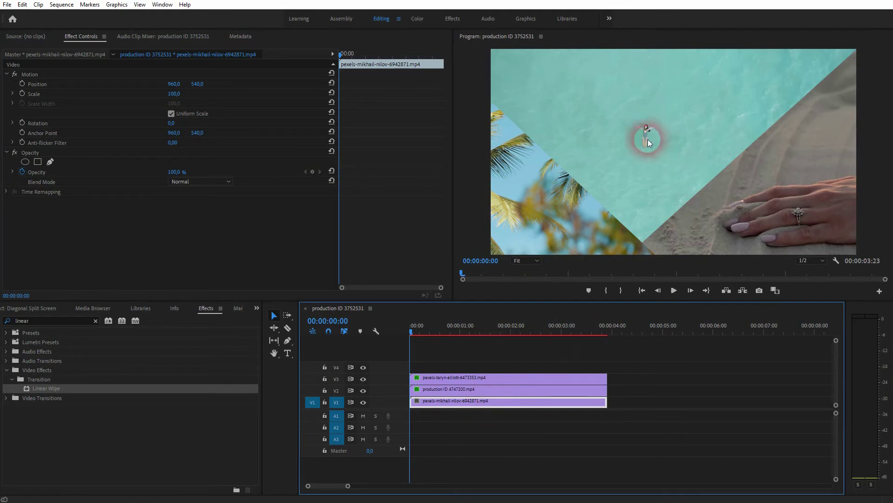
drag(177, 85, 208, 87)
click(203, 87)
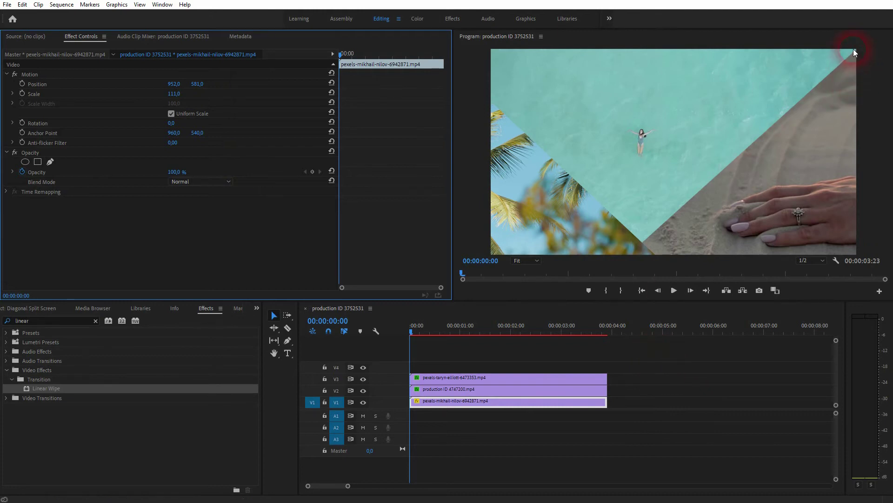
Step: Draw a diagonal line with the Pen tool along the palm strip's edge
click(652, 354)
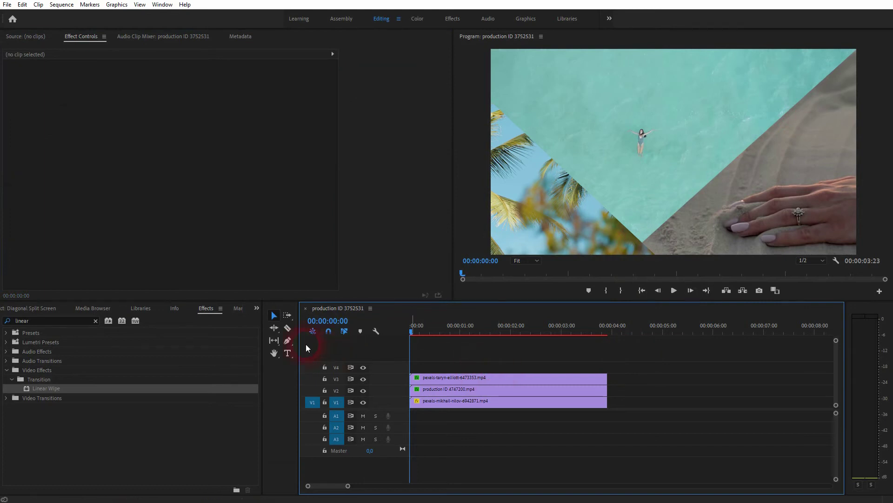
click(289, 342)
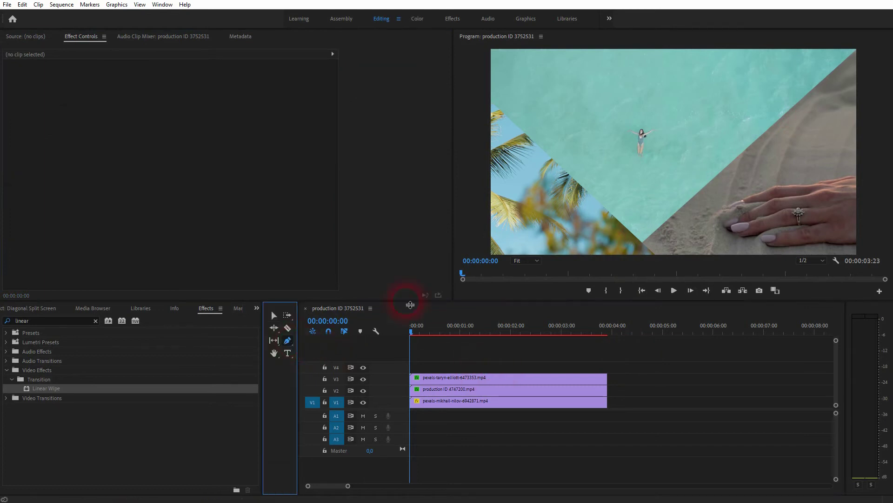
click(655, 253)
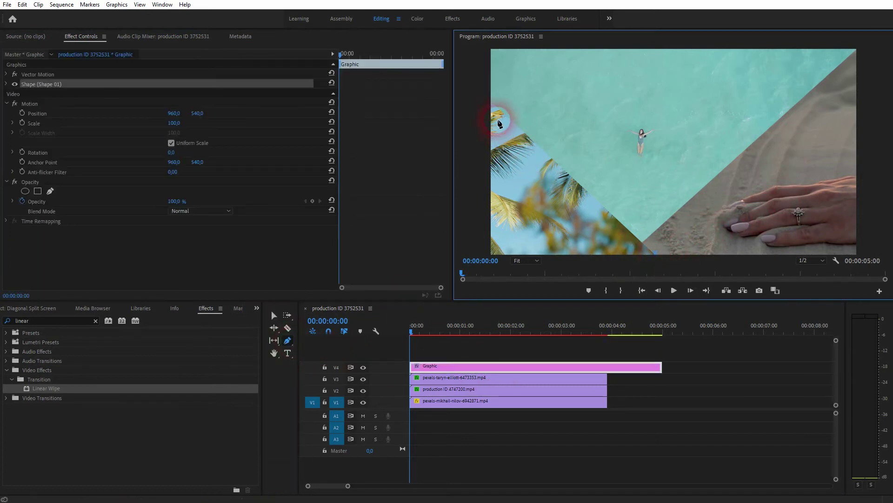
click(493, 99)
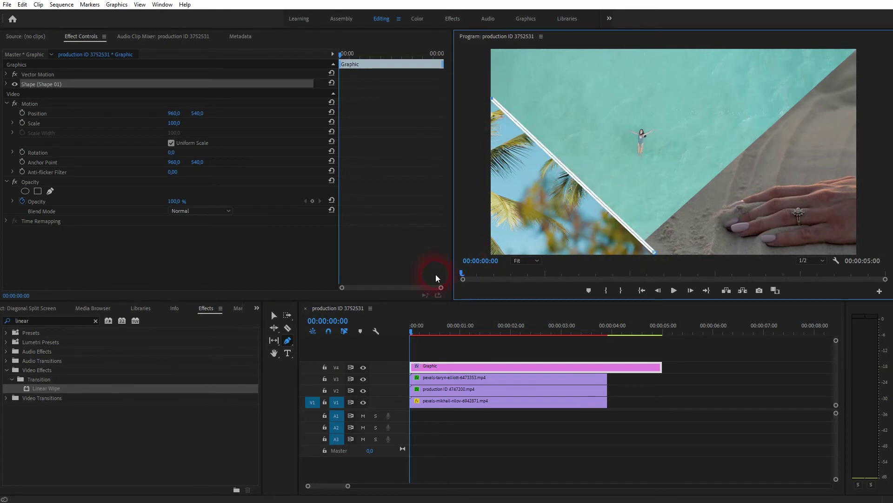
Step: At 100% preview zoom, extend both line endpoints beyond the frame edges
click(533, 264)
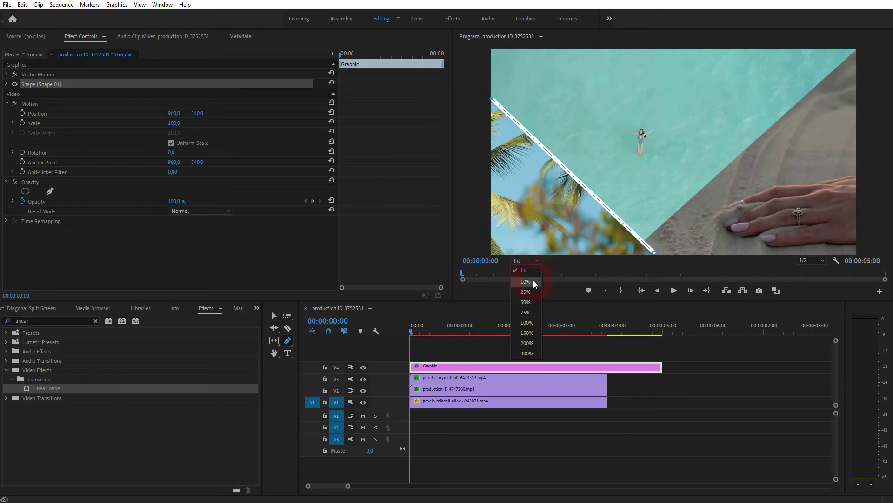
click(527, 322)
click(274, 353)
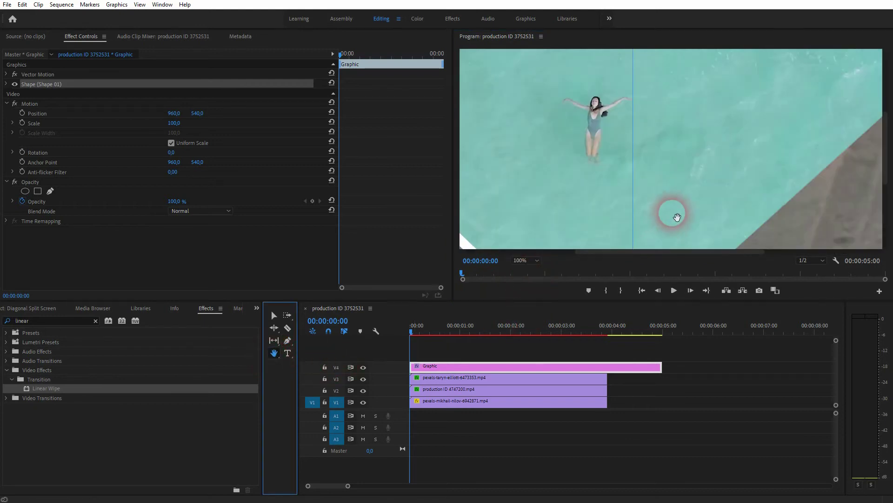
drag(677, 217, 630, 44)
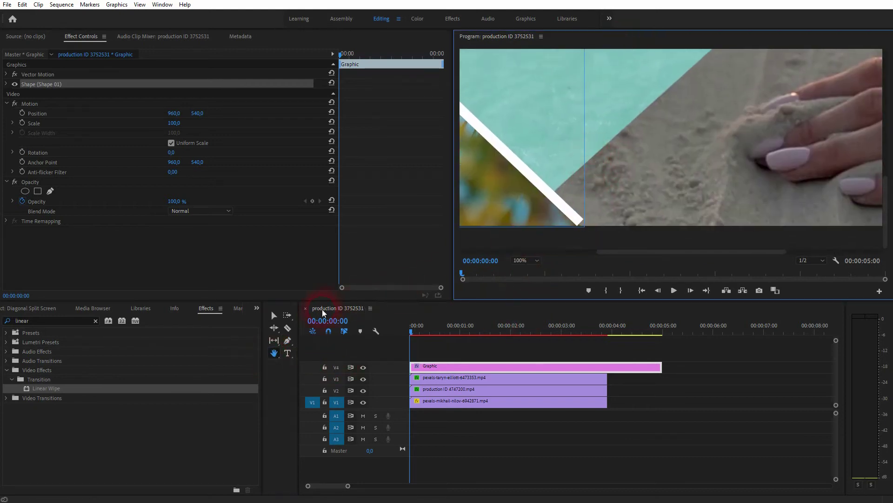
click(287, 340)
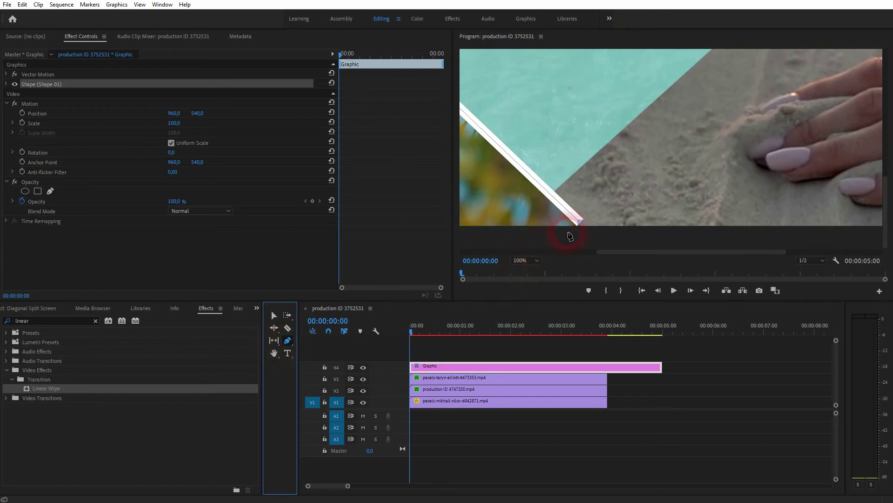
drag(582, 223, 600, 242)
key(h)
drag(562, 128, 670, 214)
drag(528, 85, 574, 142)
key(p)
drag(485, 105, 473, 97)
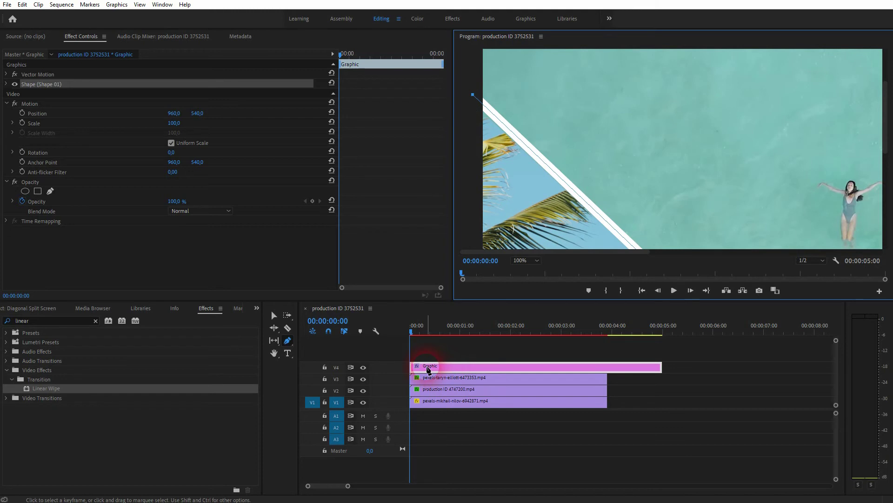
Step: Trim the line graphic clip to end with the videos and fit the preview
key(c)
click(607, 367)
key(v)
key(Delete)
click(596, 369)
click(527, 259)
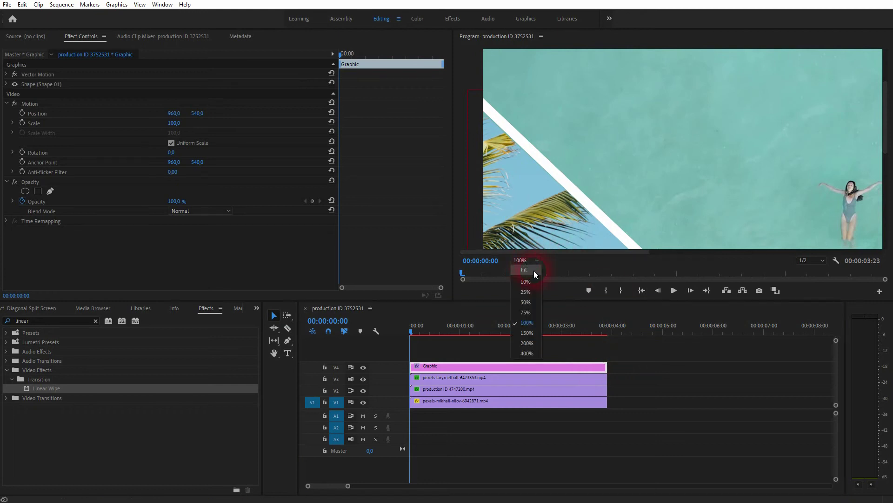
click(534, 273)
Step: Set the line shape's stroke width to 10 in its appearance settings
click(39, 84)
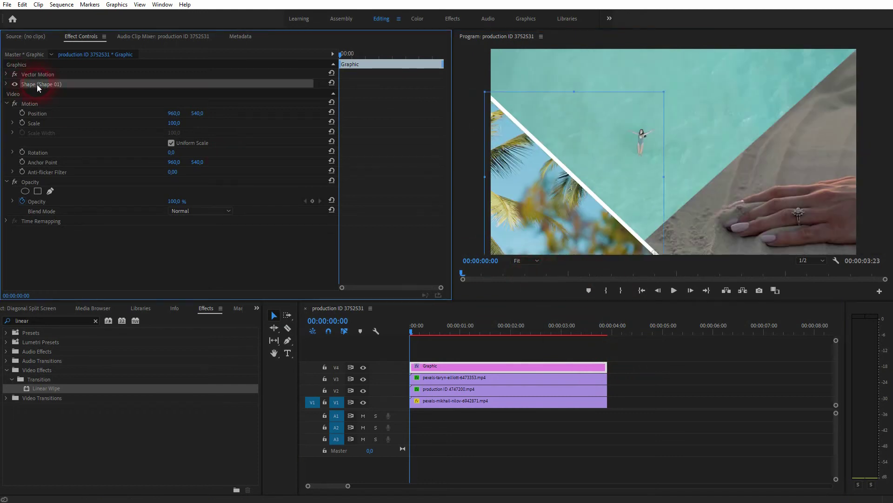
click(5, 84)
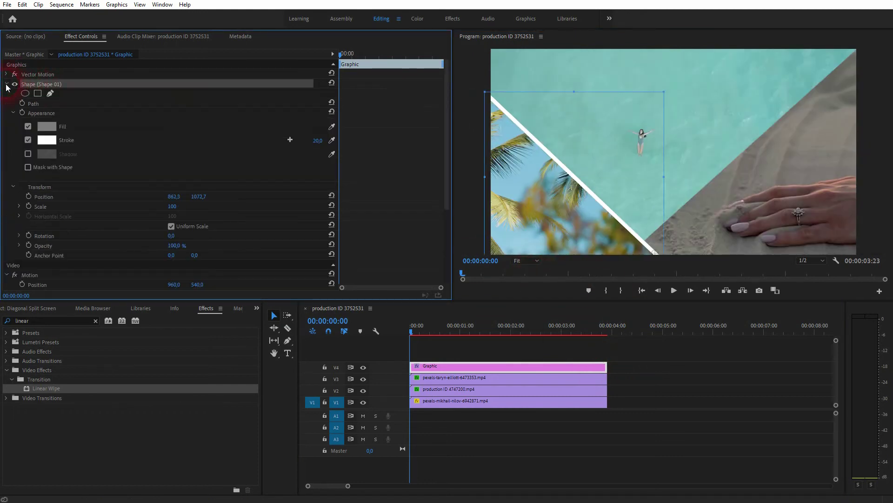
click(29, 139)
click(28, 139)
click(50, 140)
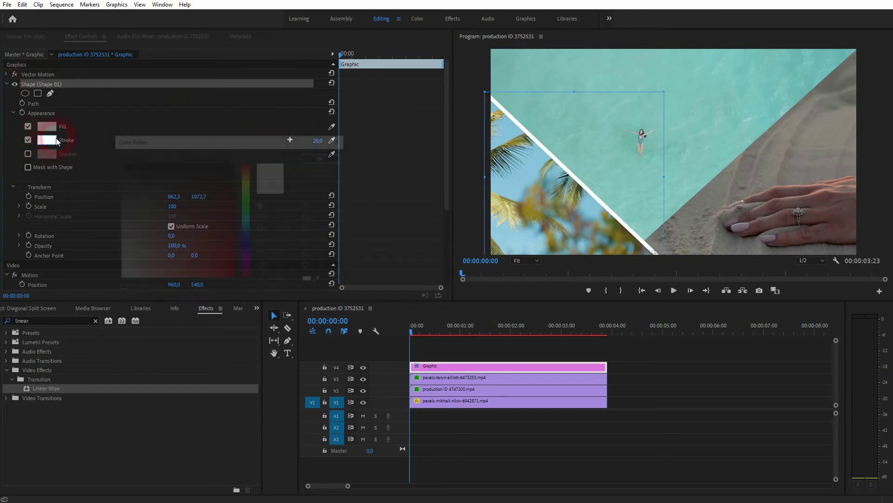
click(323, 157)
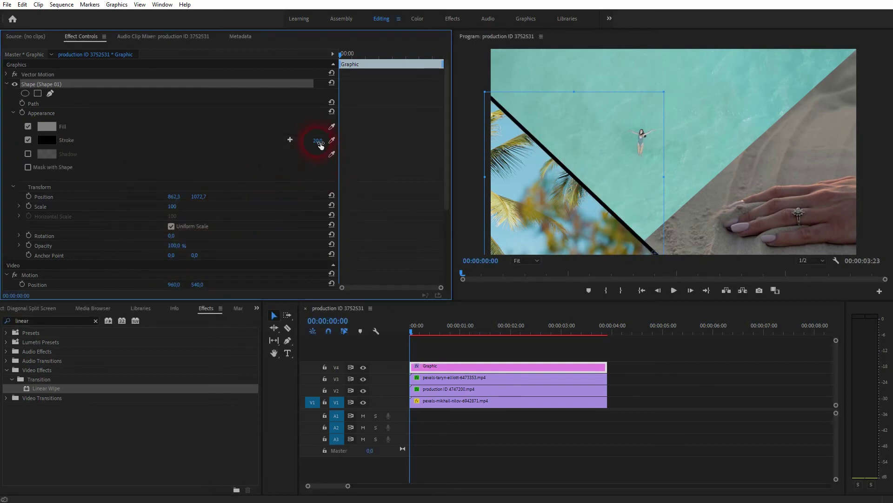
text(10)
key(Return)
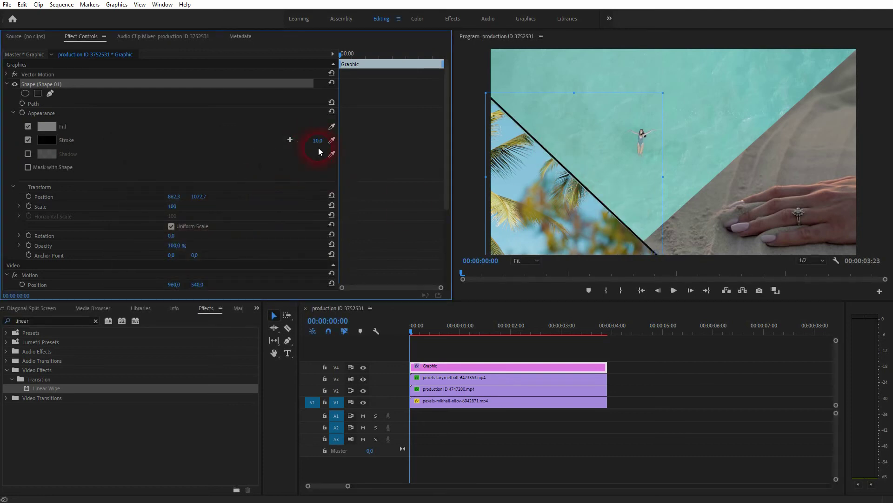
Step: Change the stroke width back to 20 and the stroke colour to white (FFFFFF)
click(322, 144)
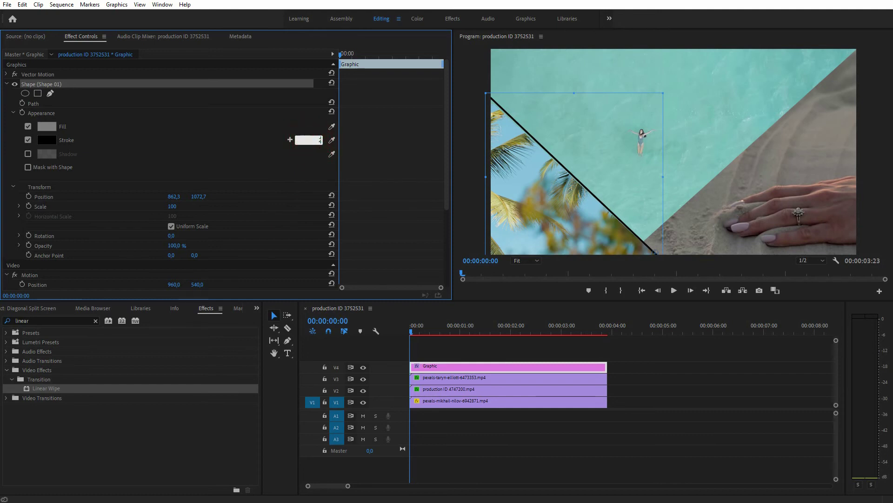
click(297, 149)
click(40, 146)
drag(214, 193, 98, 310)
click(321, 160)
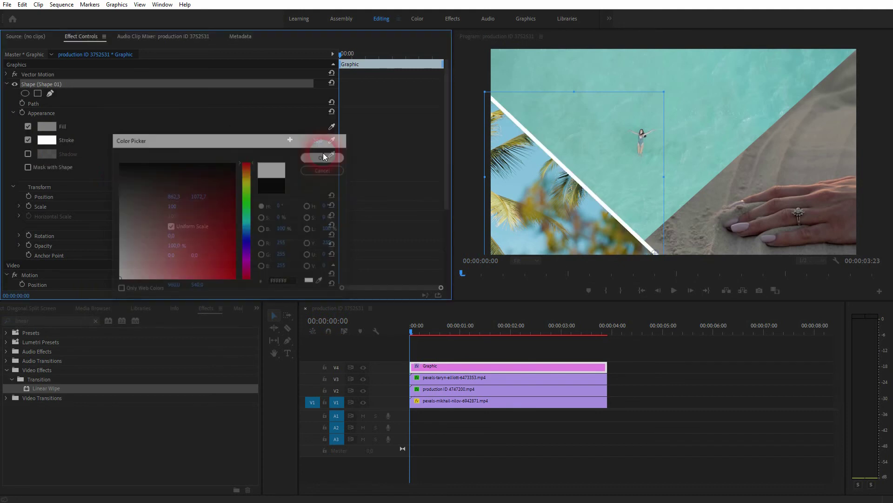
click(526, 263)
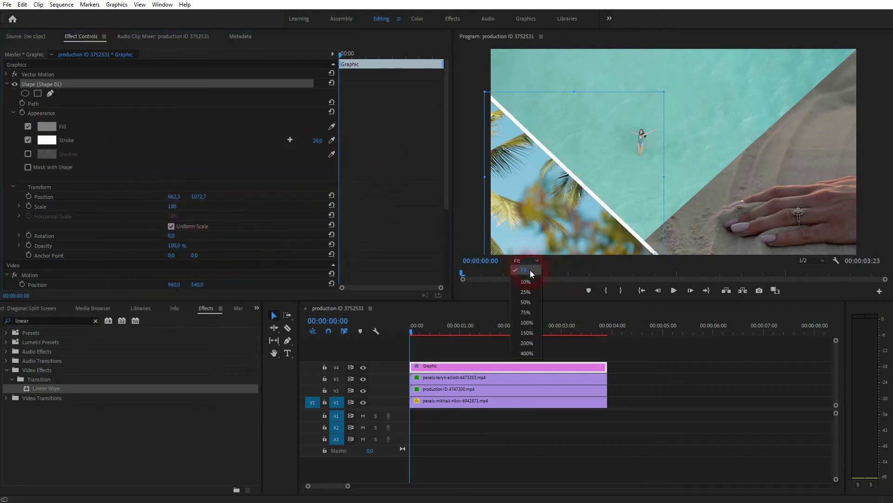
click(645, 361)
Step: With nothing selected, pen a new white line from the sand clip's bottom vertex to the frame's top-right corner
click(620, 381)
click(505, 242)
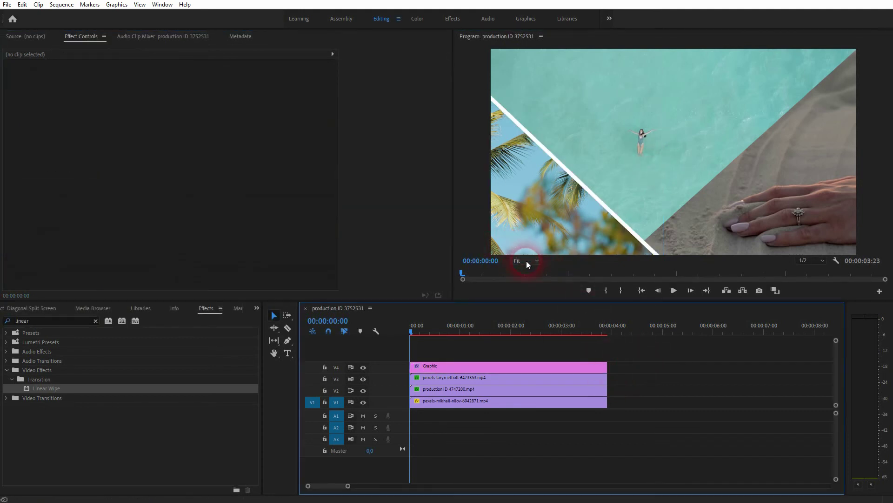
click(619, 234)
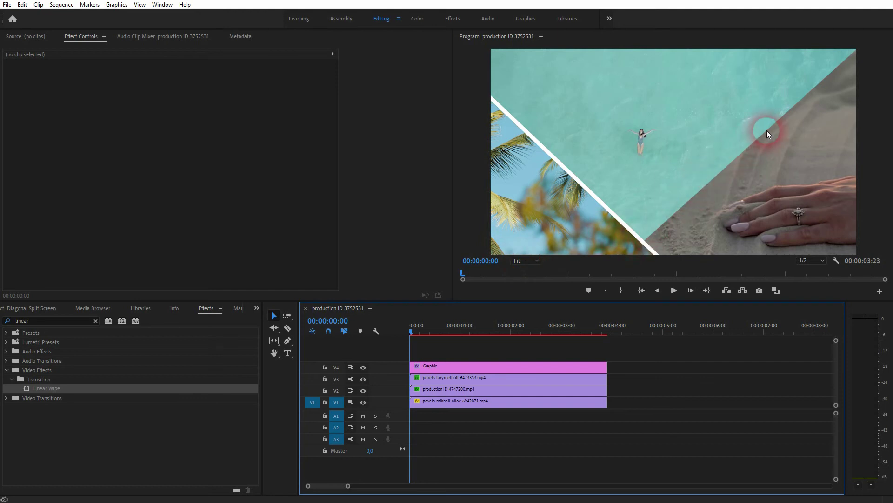
click(289, 342)
click(654, 235)
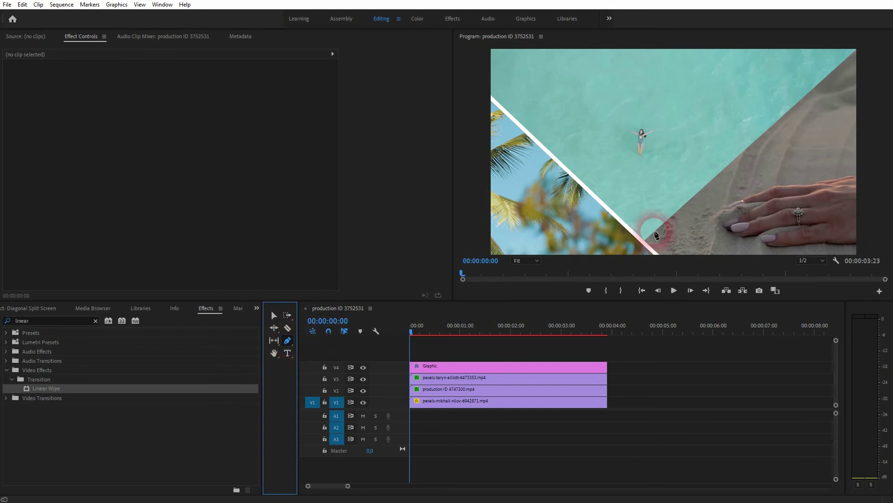
click(705, 187)
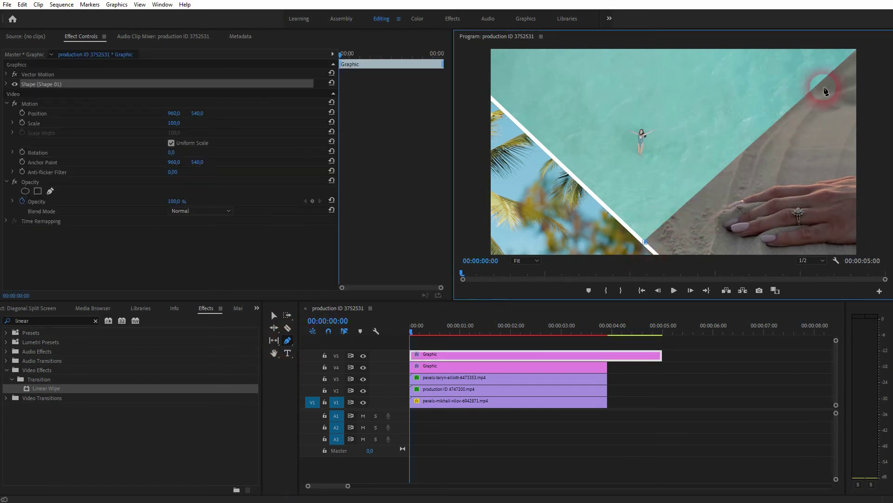
click(858, 50)
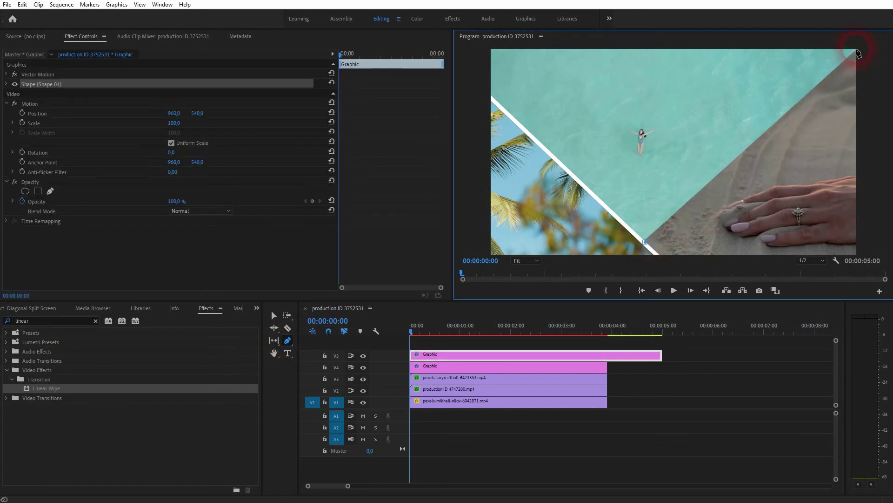
click(857, 51)
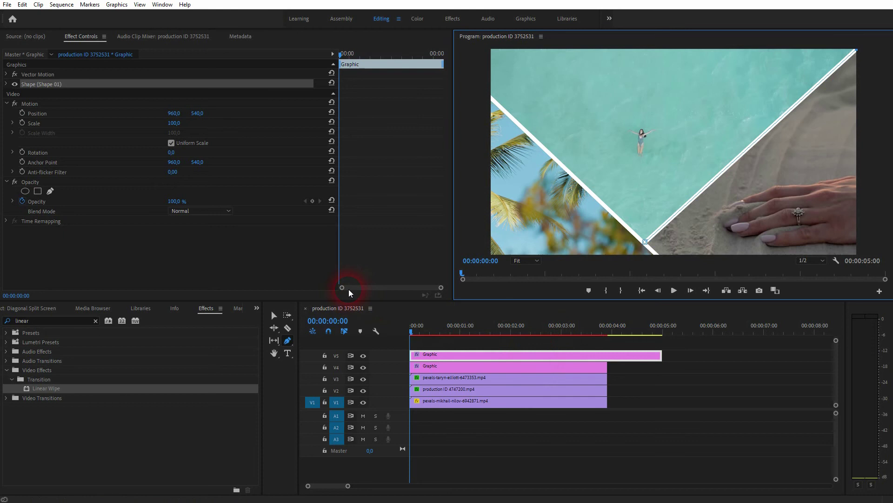
click(274, 315)
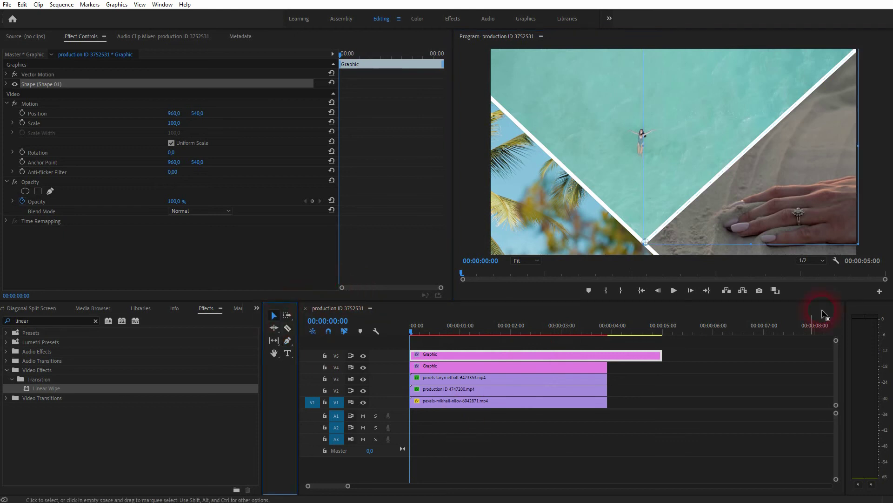
Step: Razor the V5 Graphic clip where the other clips end and delete the extra piece
click(645, 357)
key(c)
click(607, 357)
key(v)
click(630, 357)
key(Delete)
click(592, 353)
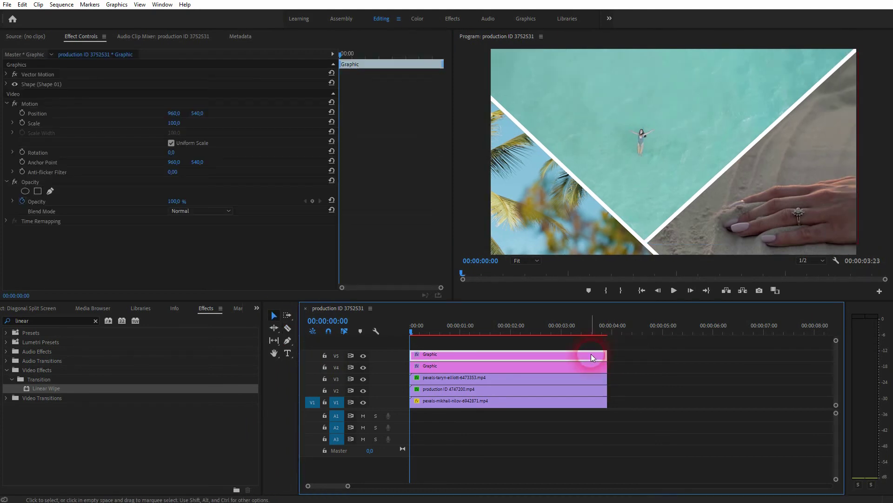
Step: Compare the new line with the V4 line graphic, toggling V5's visibility off and on
click(49, 82)
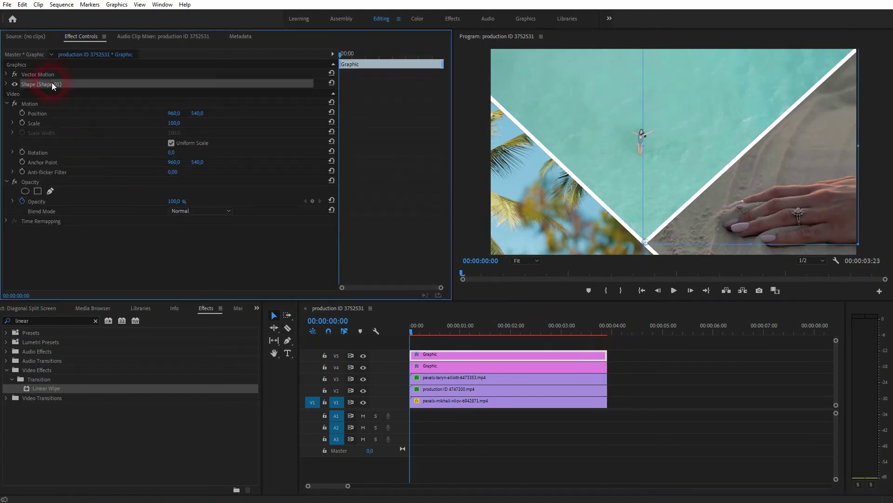
click(426, 366)
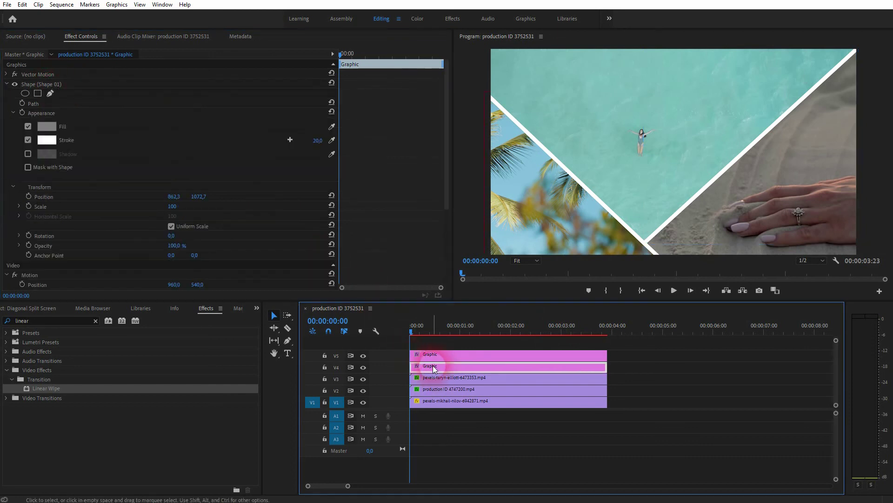
click(55, 88)
click(419, 376)
click(439, 354)
click(363, 355)
click(364, 356)
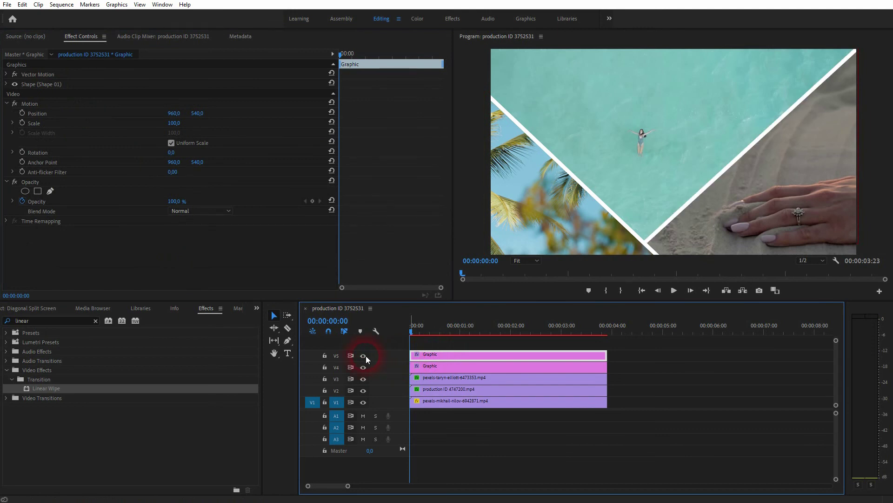
click(524, 261)
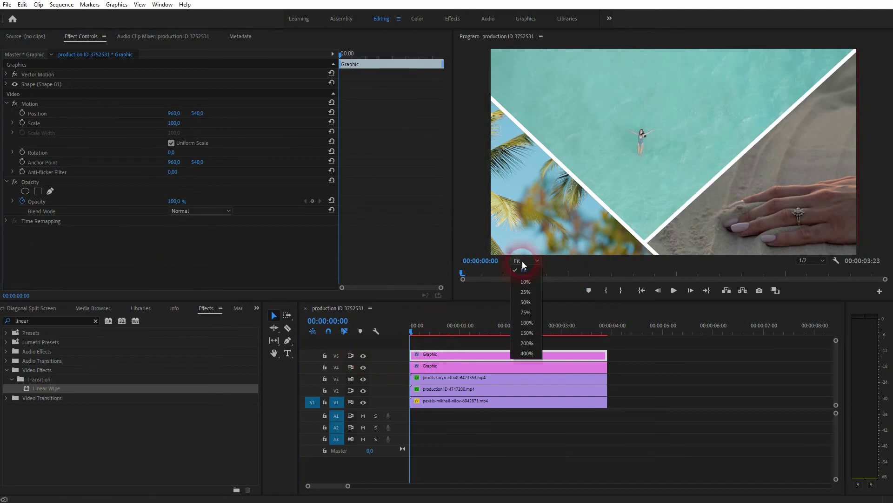
click(527, 323)
key(h)
drag(826, 132, 638, 208)
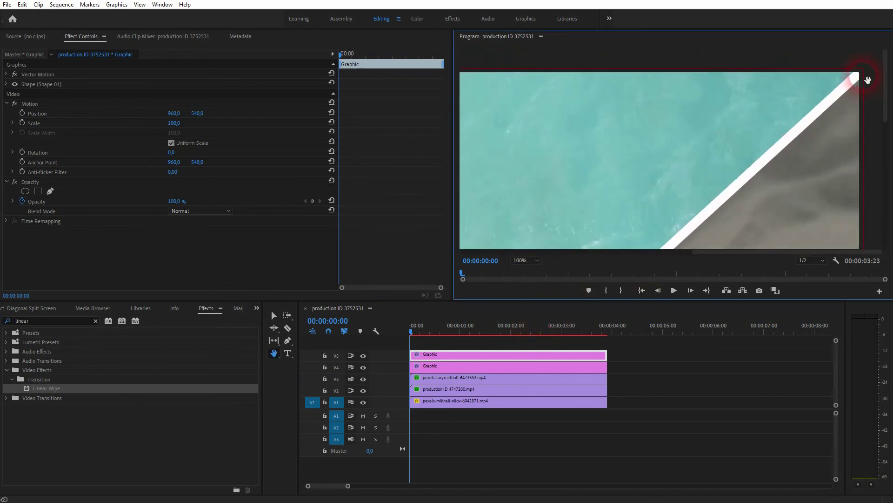
key(p)
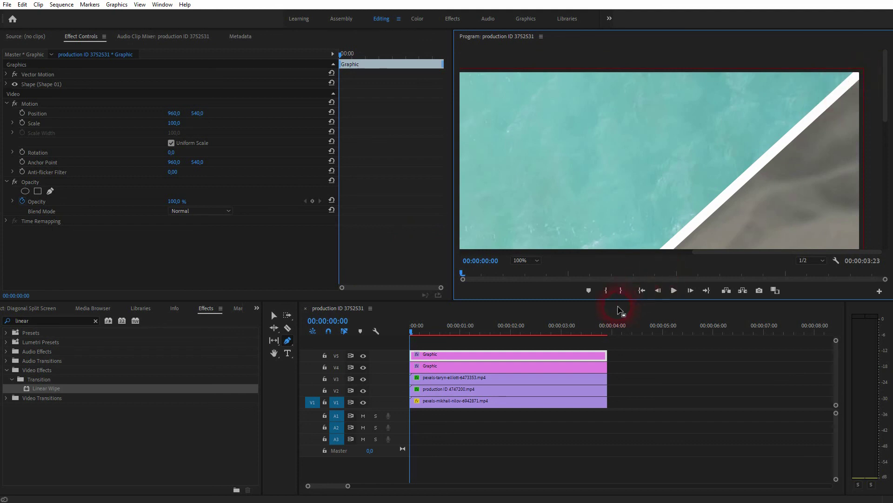
key(h)
drag(688, 239, 724, 155)
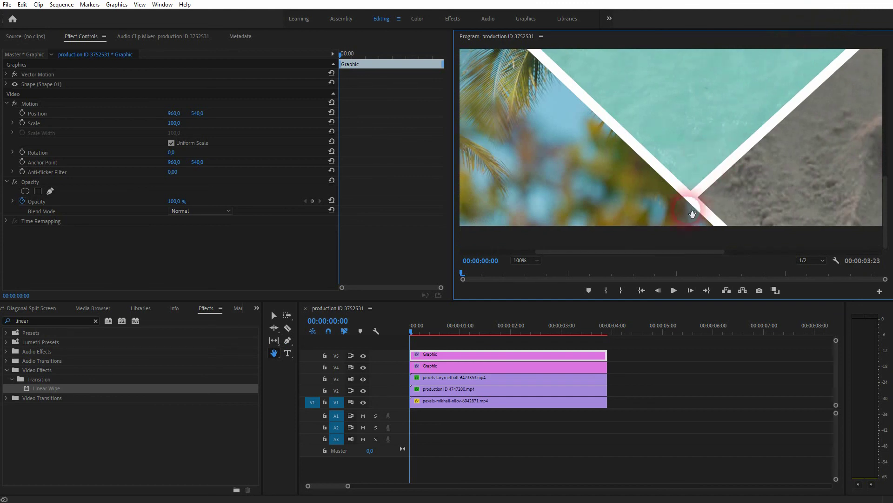
click(520, 257)
click(532, 270)
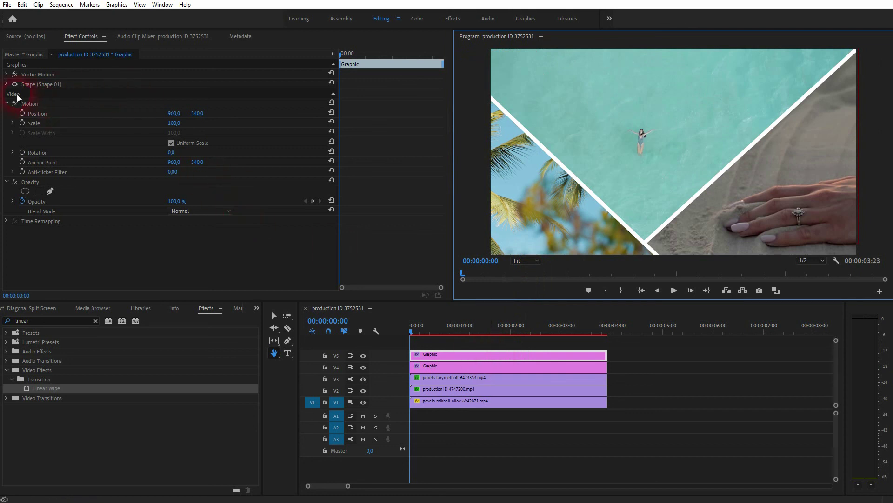
click(7, 84)
click(316, 141)
text(14)
key(Return)
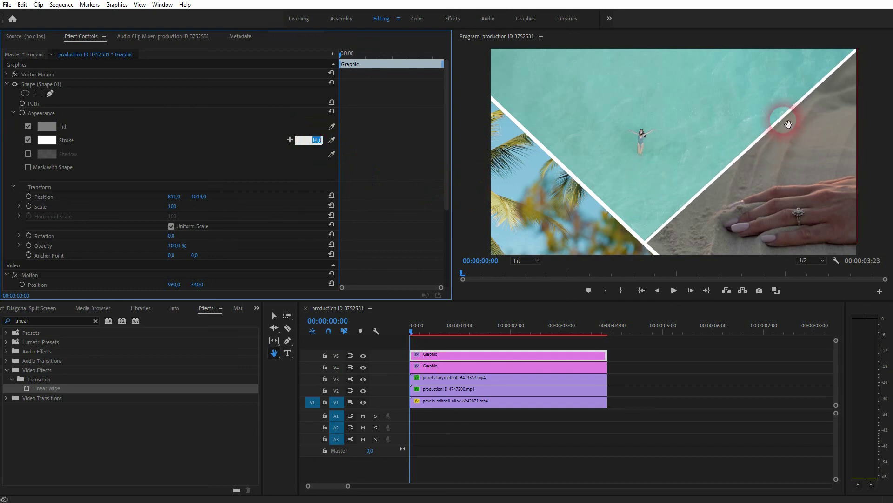
key(Up)
key(Up)
key(Up)
key(Up)
key(Up)
key(Up)
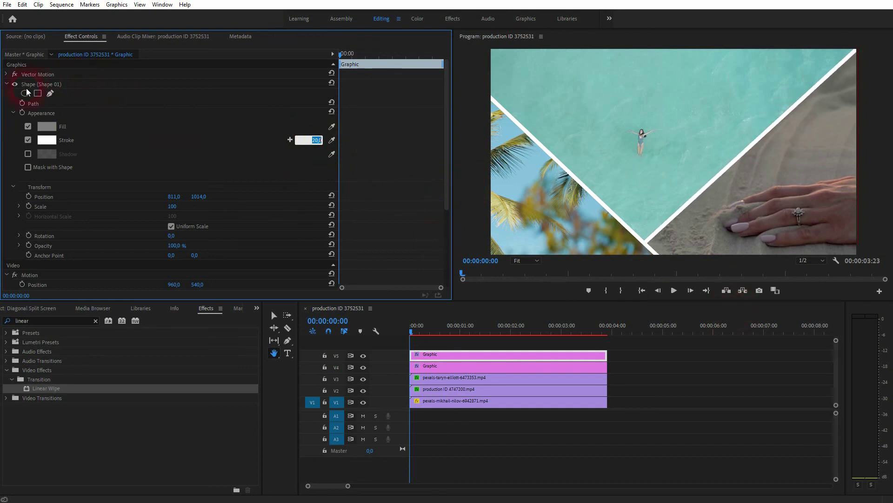
click(274, 316)
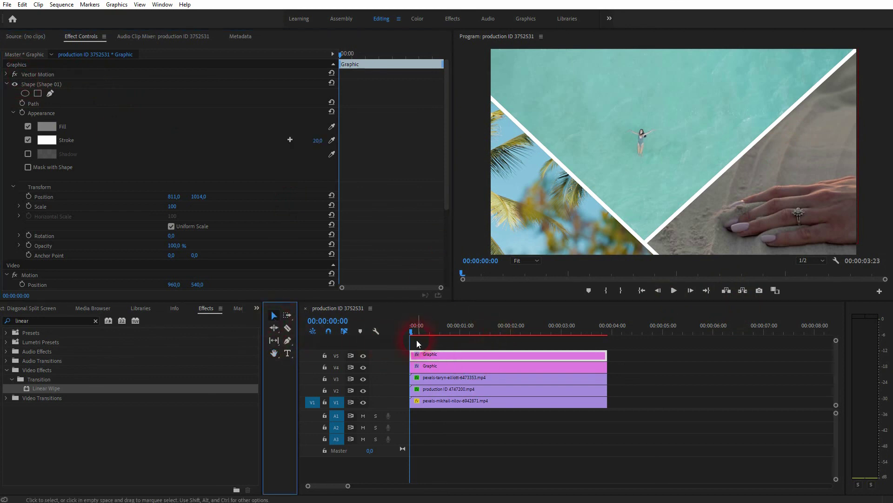
mouse_move(412, 335)
mouse_down()
mouse_move(488, 337)
mouse_move(403, 338)
mouse_up()
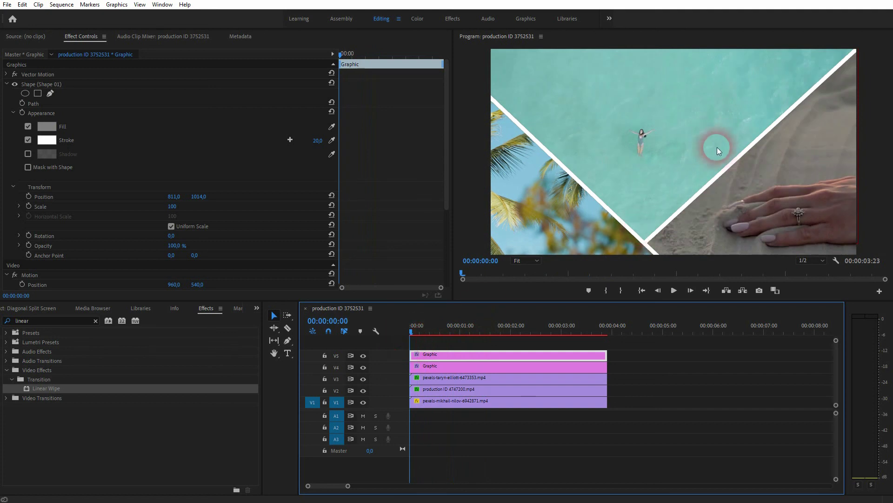